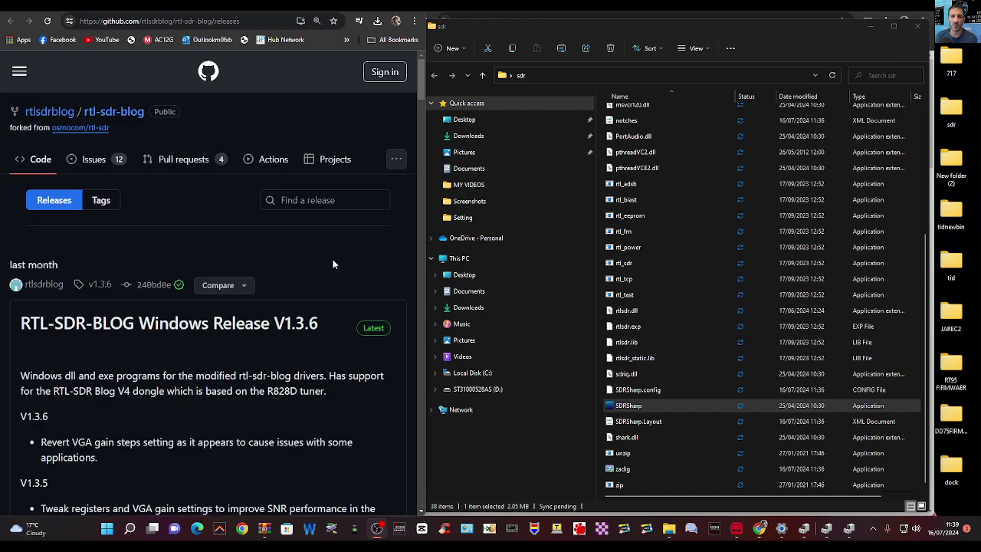
# - Scroll the V1.3.6 release page down to Assets and download Release.zip
pyautogui.scroll(-1, 242, 218)
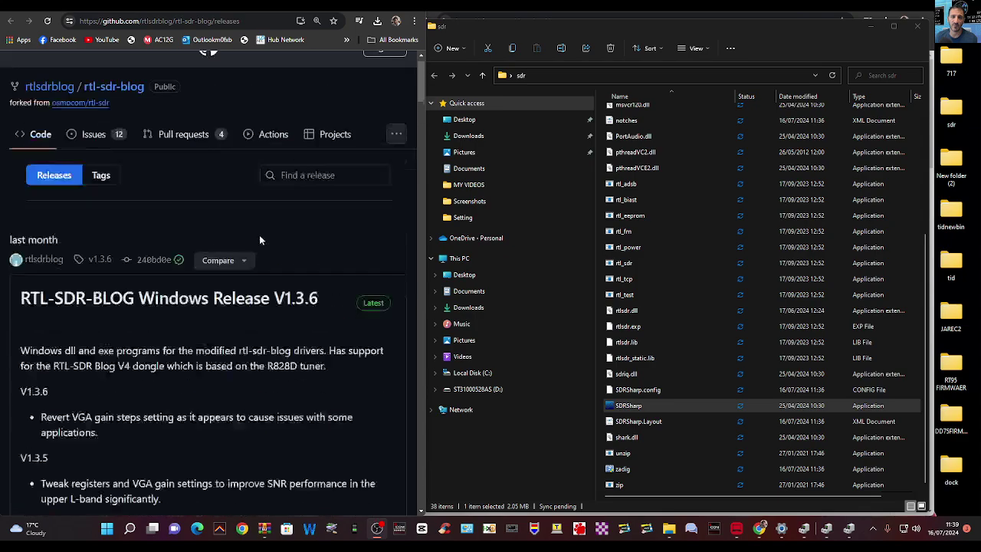
pyautogui.scroll(-4, 253, 199)
pyautogui.scroll(-2, 247, 181)
pyautogui.scroll(-4, 192, 191)
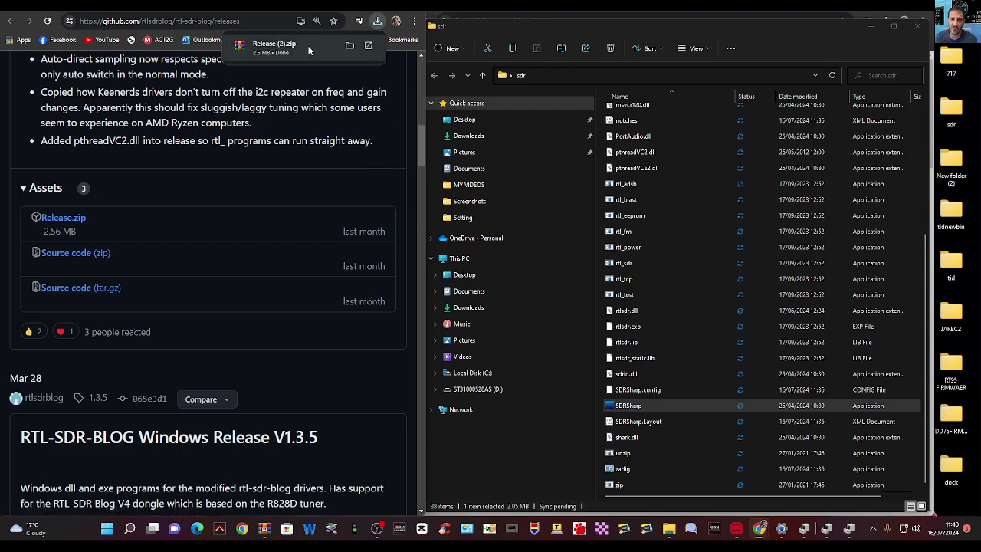
# - Open Release (2).zip in WinRAR, dismiss the trial notice, and browse its x64 folder
pyautogui.click(272, 48)
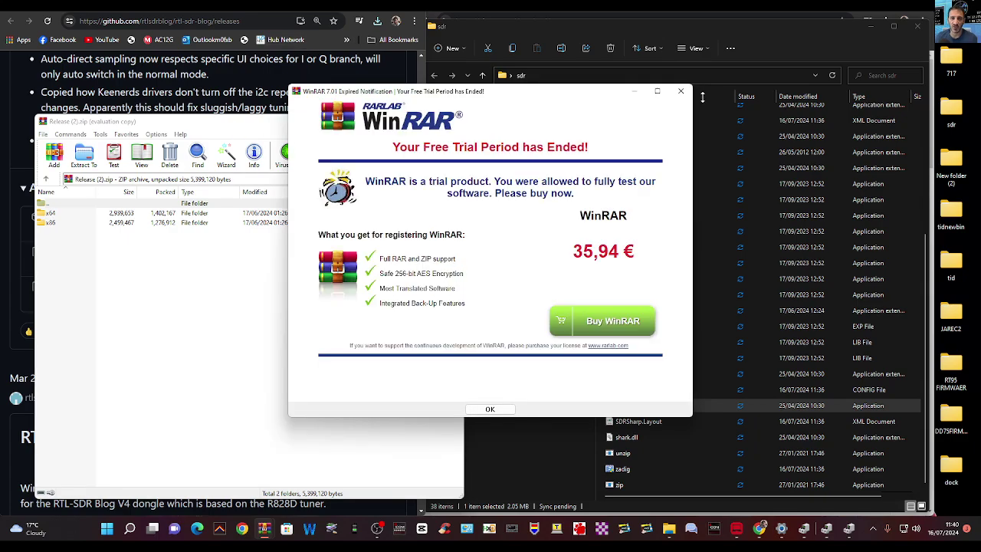
pyautogui.press('Escape')
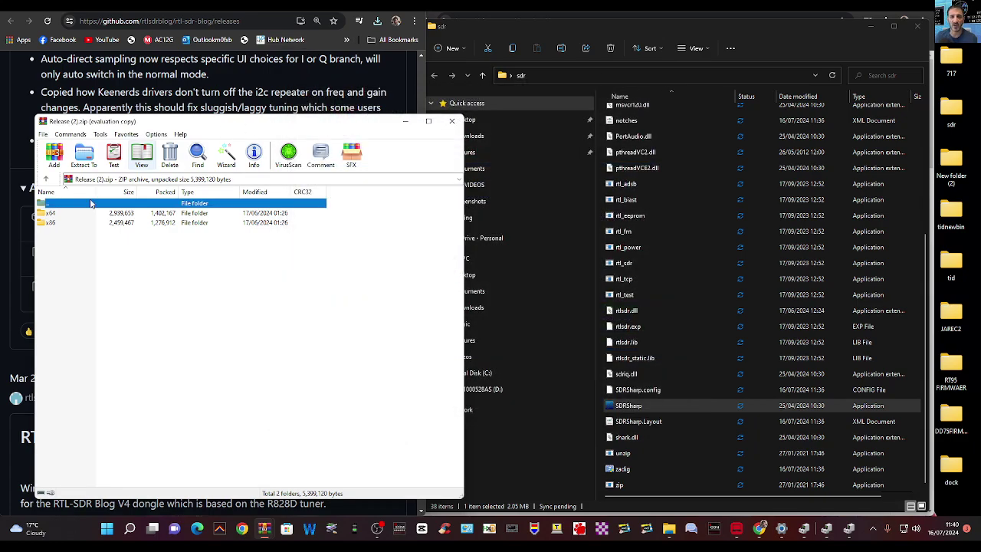
pyautogui.doubleClick(51, 214)
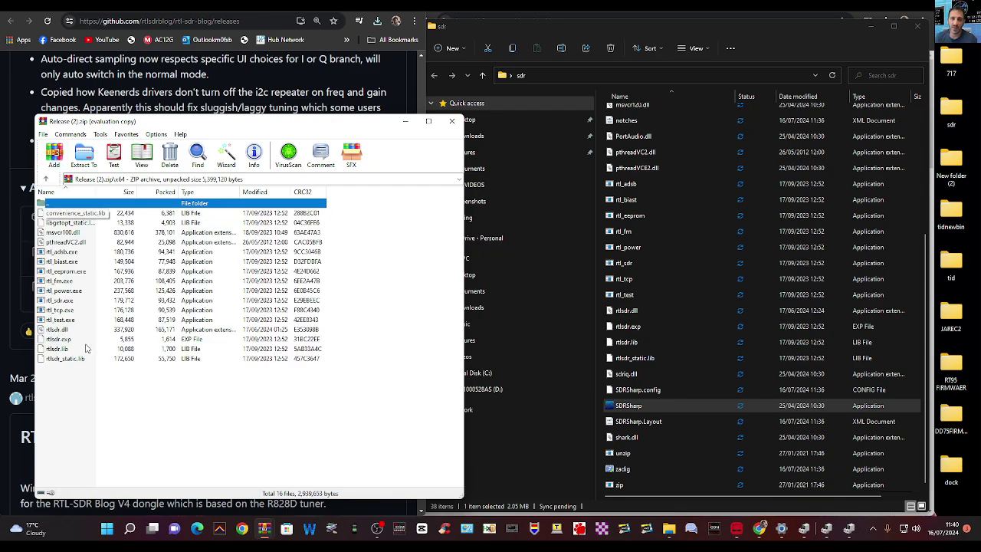
pyautogui.click(681, 111)
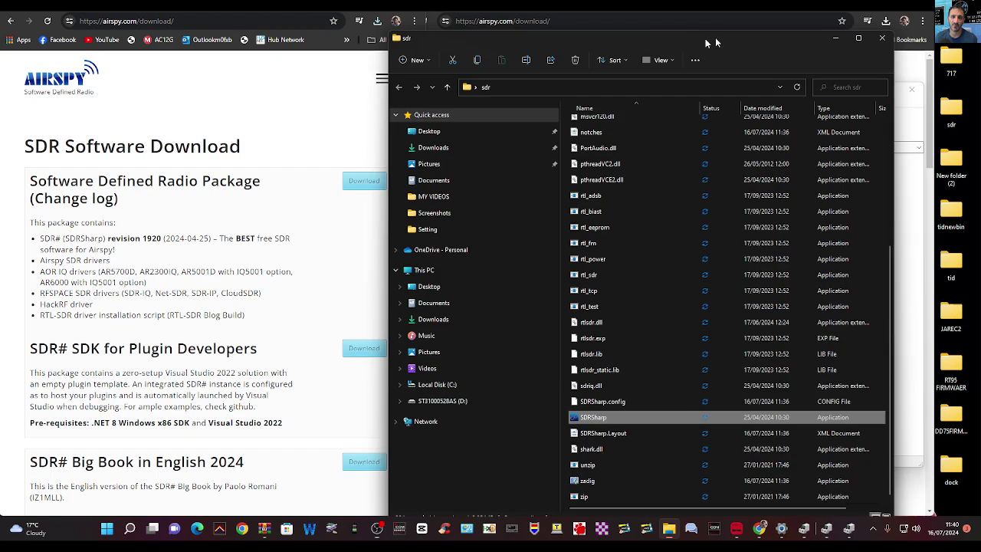
# - Open the desktop sdr folder in Explorer beside the browser and show Chrome's recent downloads
pyautogui.moveTo(752, 28); pyautogui.dragTo(692, 38)
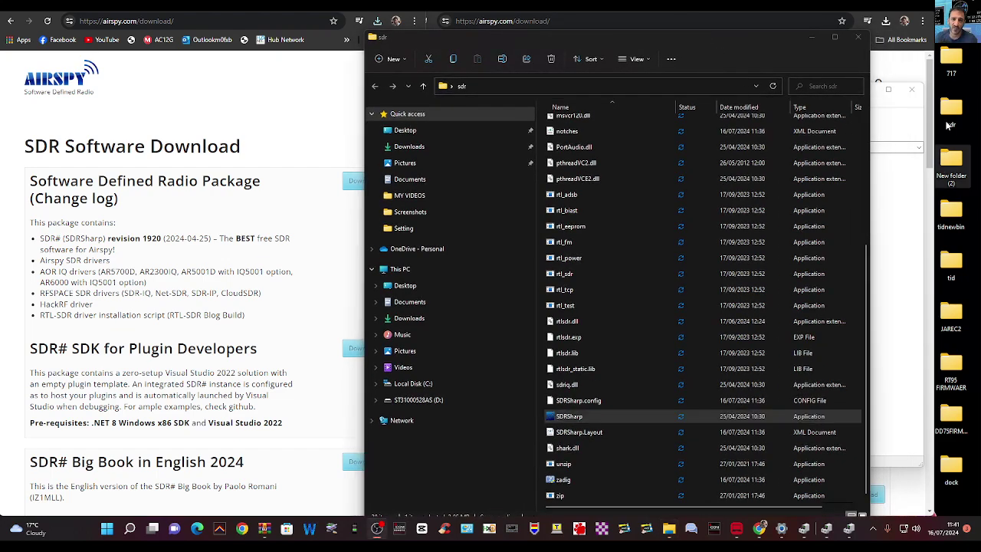
pyautogui.doubleClick(951, 113)
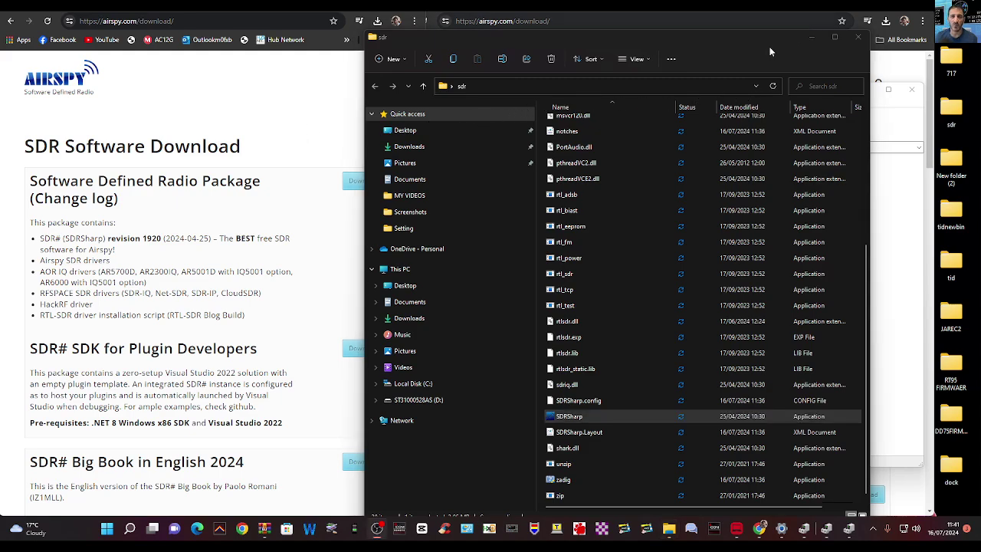
pyautogui.moveTo(669, 40); pyautogui.dragTo(696, 39)
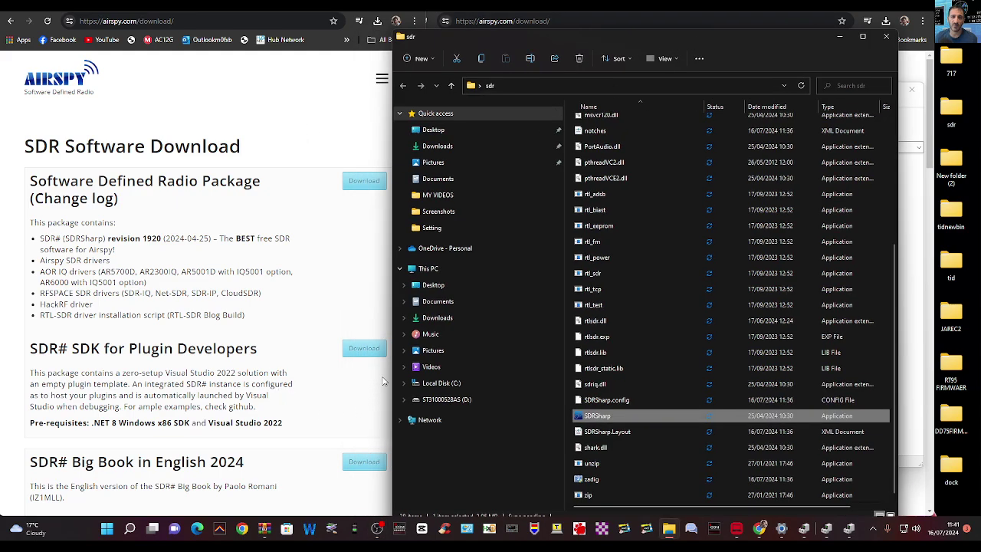
pyautogui.scroll(4, 680, 198)
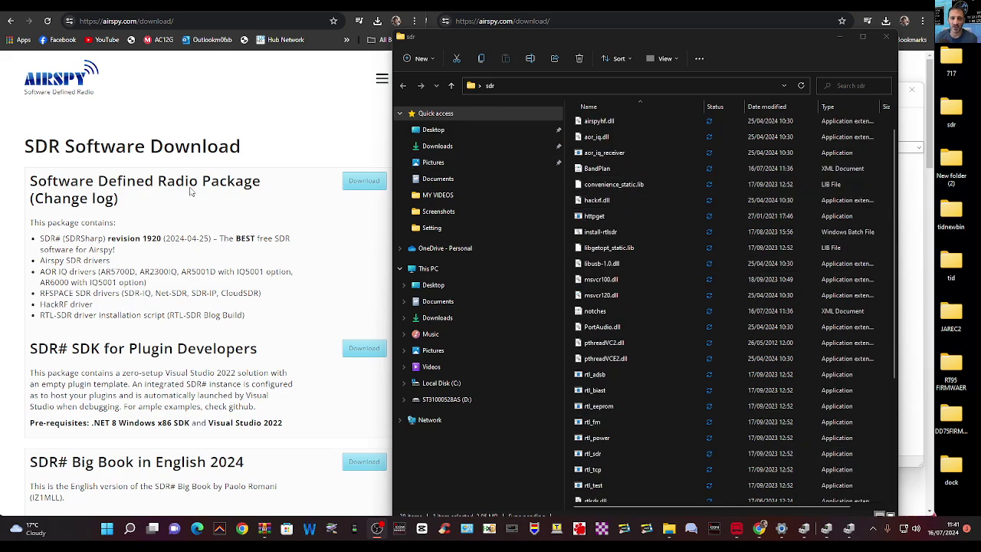
pyautogui.click(377, 22)
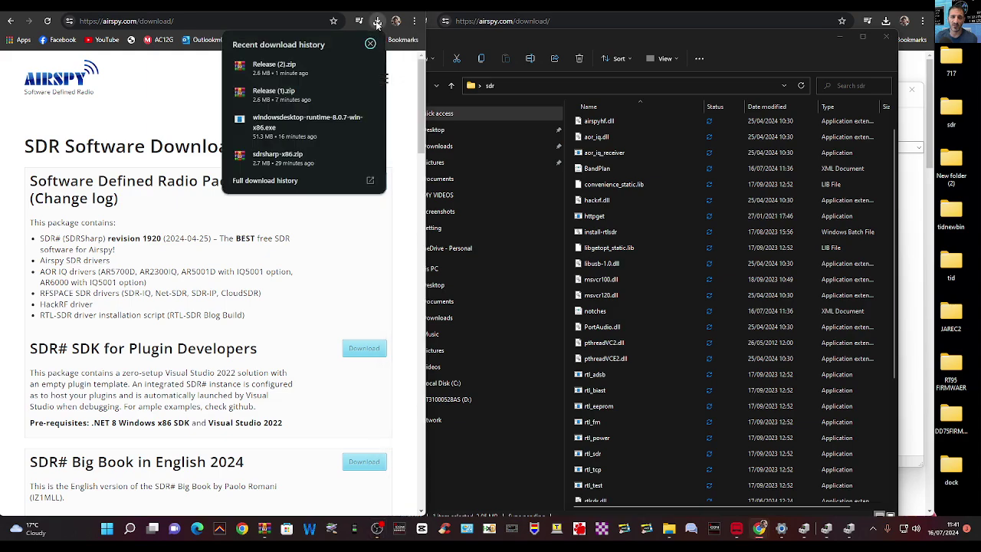
# - Reopen Release (2).zip in WinRAR, dismiss the license reminder, and enter the x64 folder
pyautogui.click(274, 64)
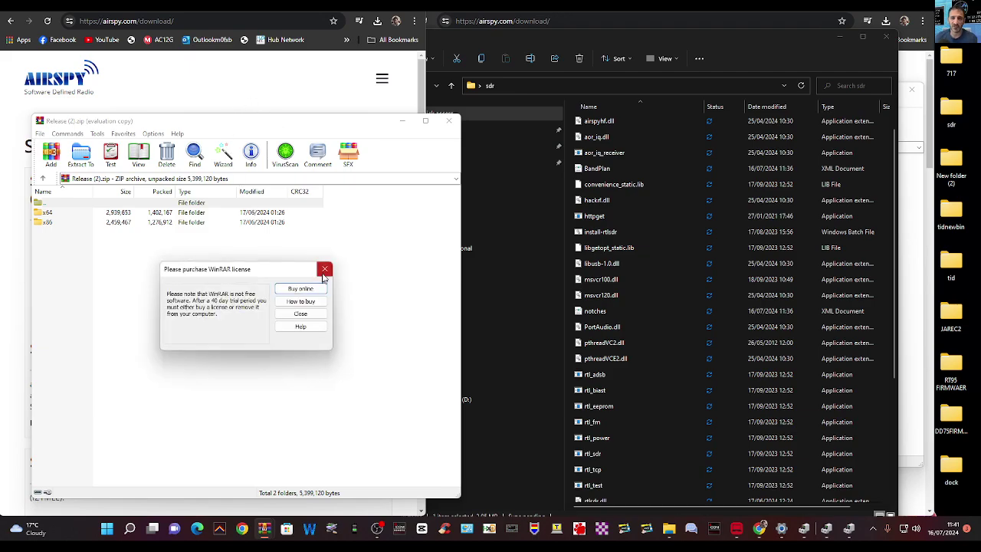
pyautogui.click(324, 269)
pyautogui.moveTo(281, 125); pyautogui.dragTo(275, 80)
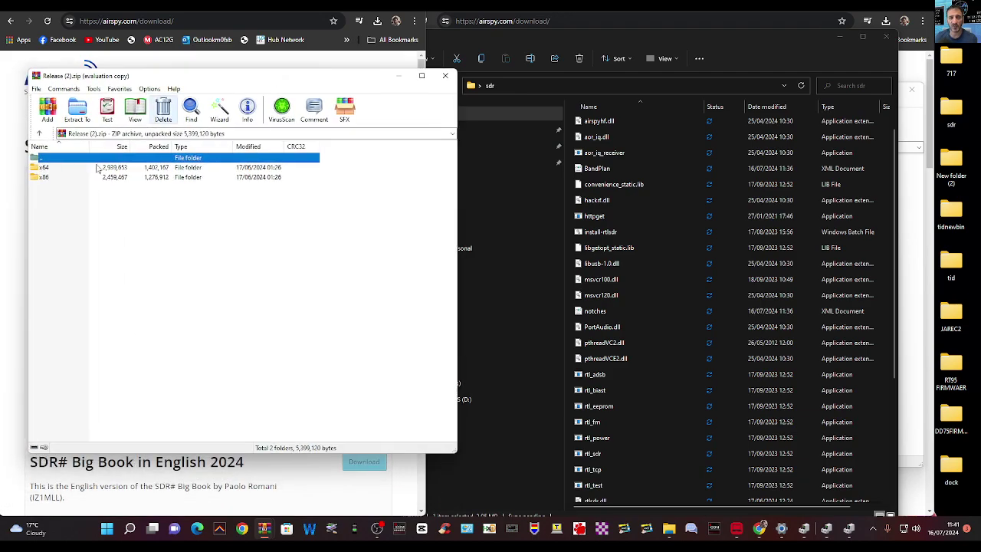
pyautogui.doubleClick(50, 167)
# - Extract the x64 files into the Desktop\sdr folder
pyautogui.click(78, 110)
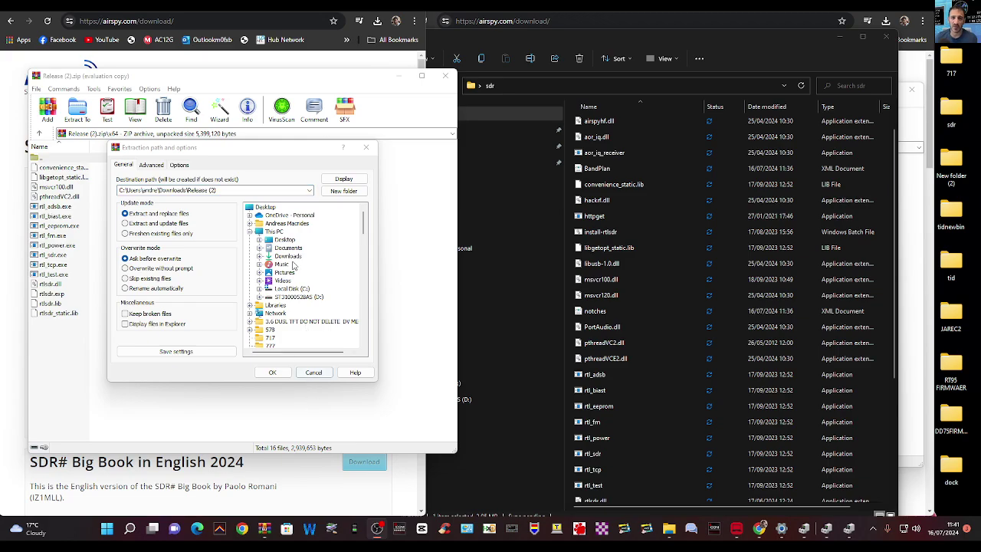
pyautogui.moveTo(363, 228); pyautogui.dragTo(374, 317)
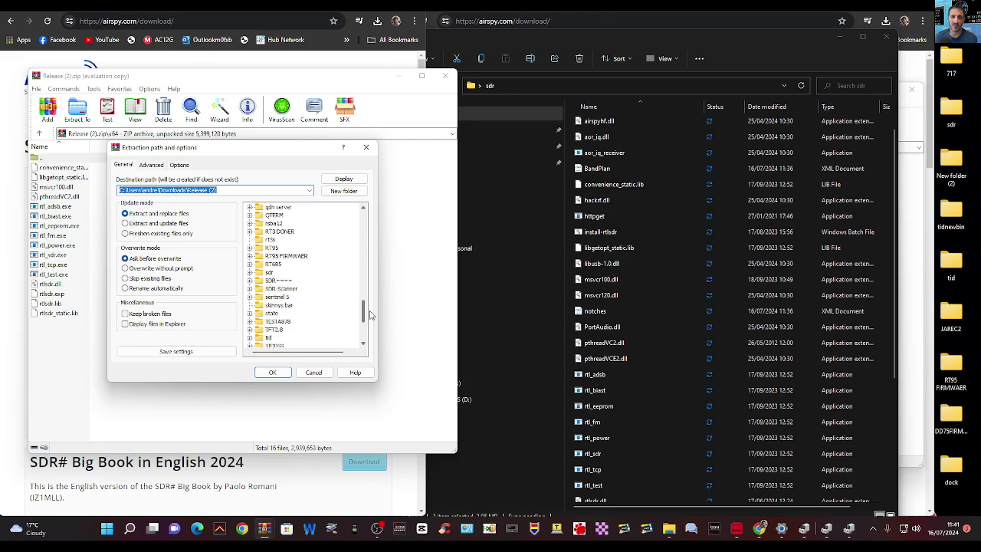
pyautogui.click(269, 272)
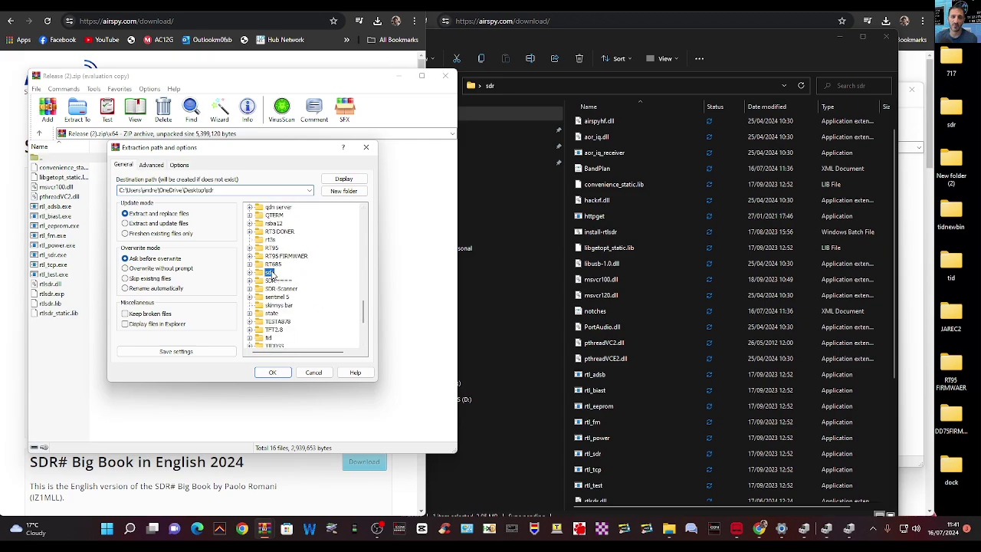
pyautogui.click(368, 149)
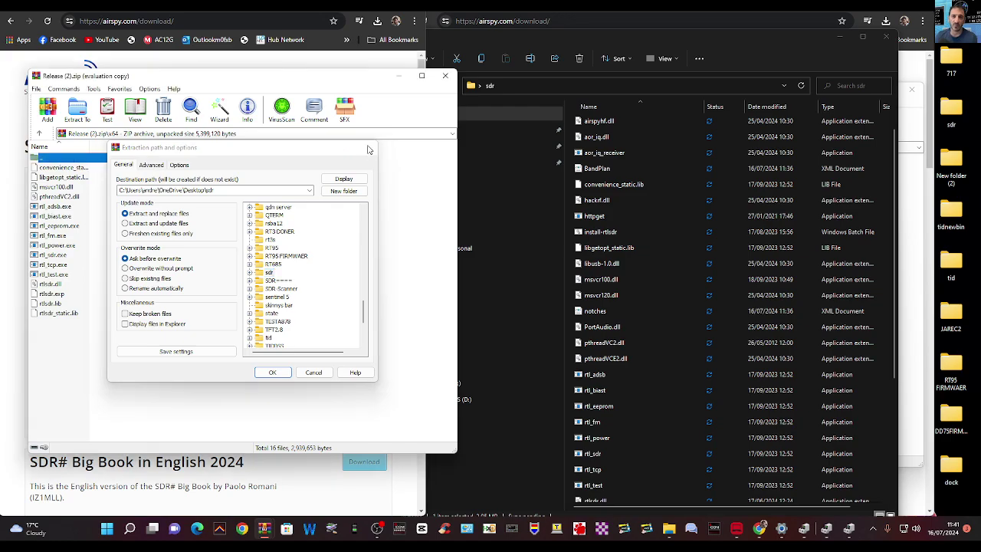
# - Close WinRAR and run install-rtlsdr.bat in the sdr folder until its console finishes
pyautogui.click(446, 75)
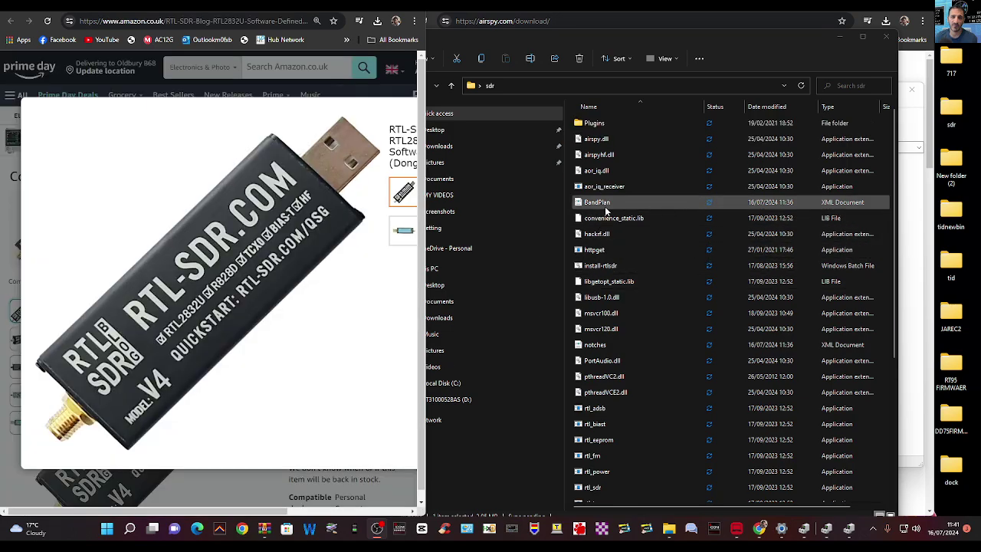
pyautogui.click(593, 267)
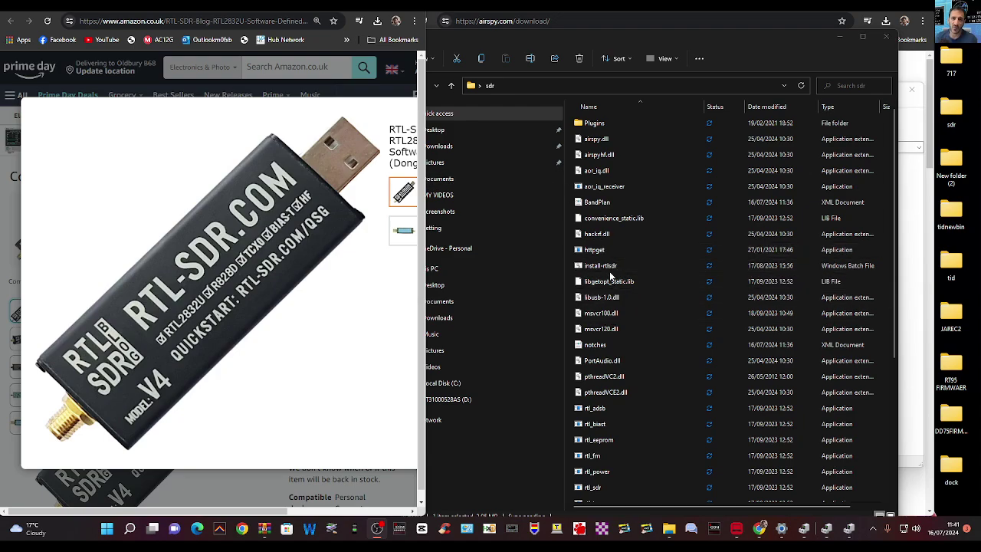
pyautogui.doubleClick(600, 266)
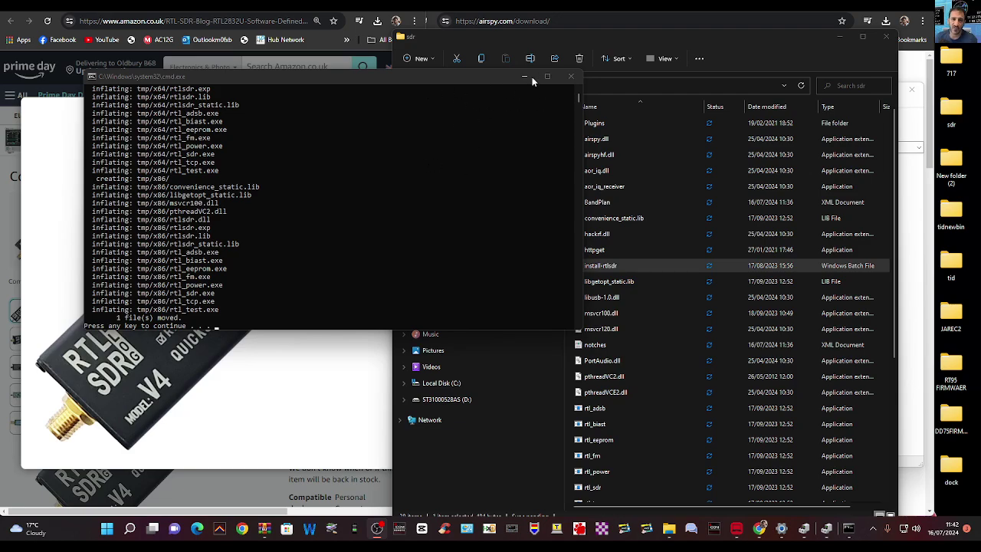
pyautogui.click(571, 78)
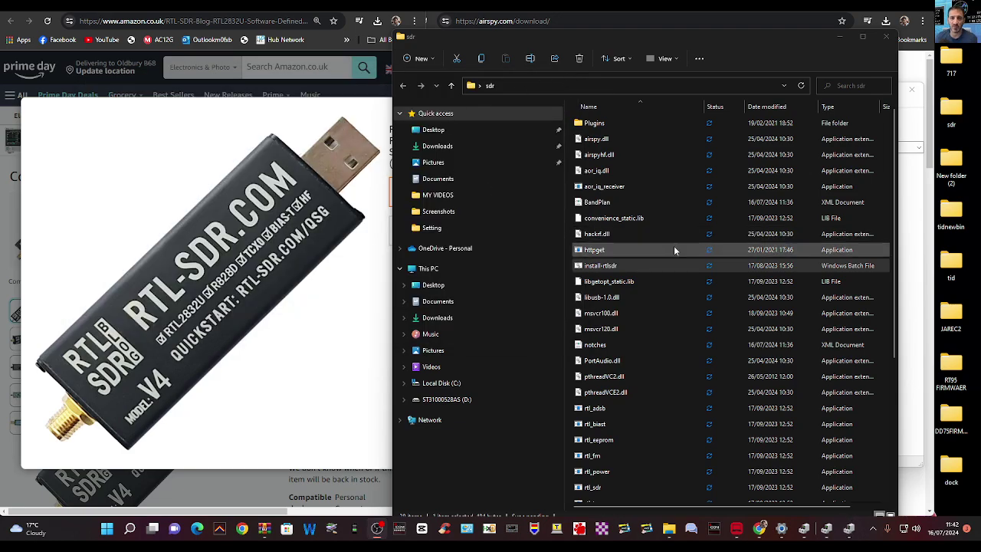
pyautogui.scroll(-4, 675, 249)
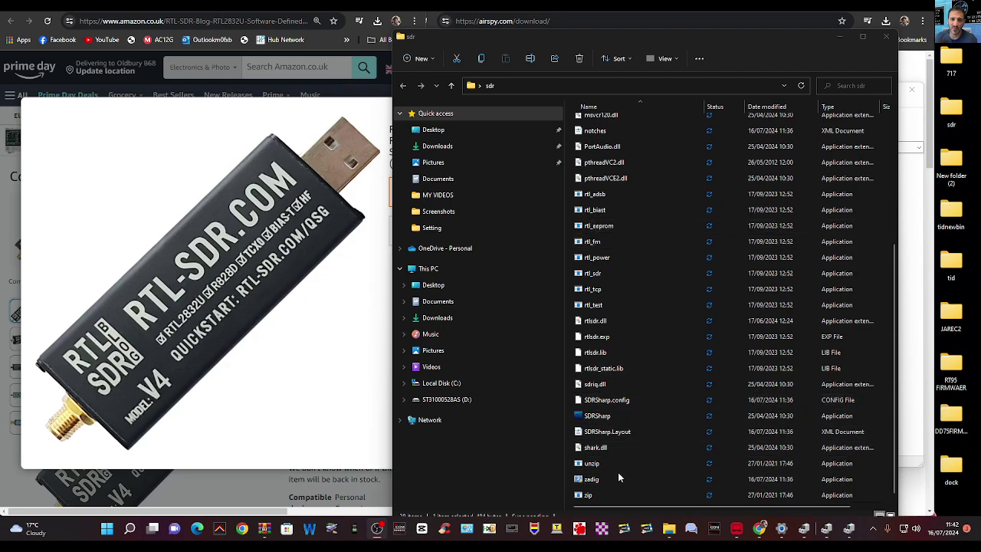
# - Launch Zadig from the sdr folder and enable List All Devices in its options
pyautogui.click(589, 481)
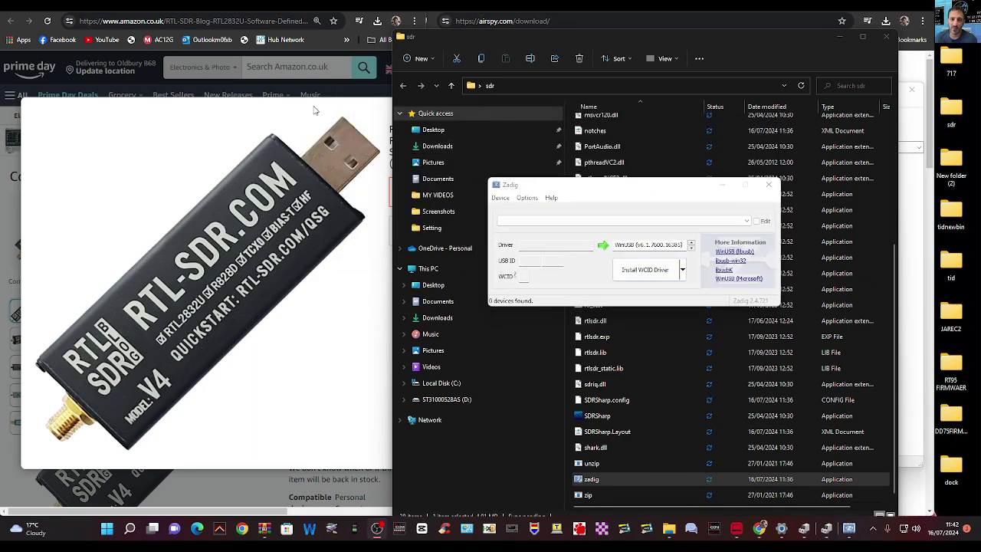
pyautogui.click(529, 199)
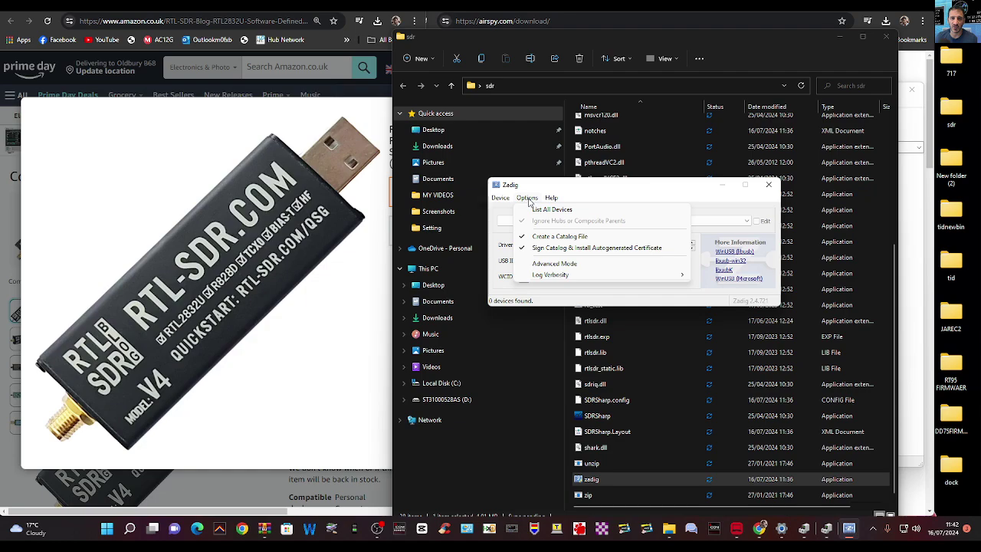
pyautogui.click(541, 207)
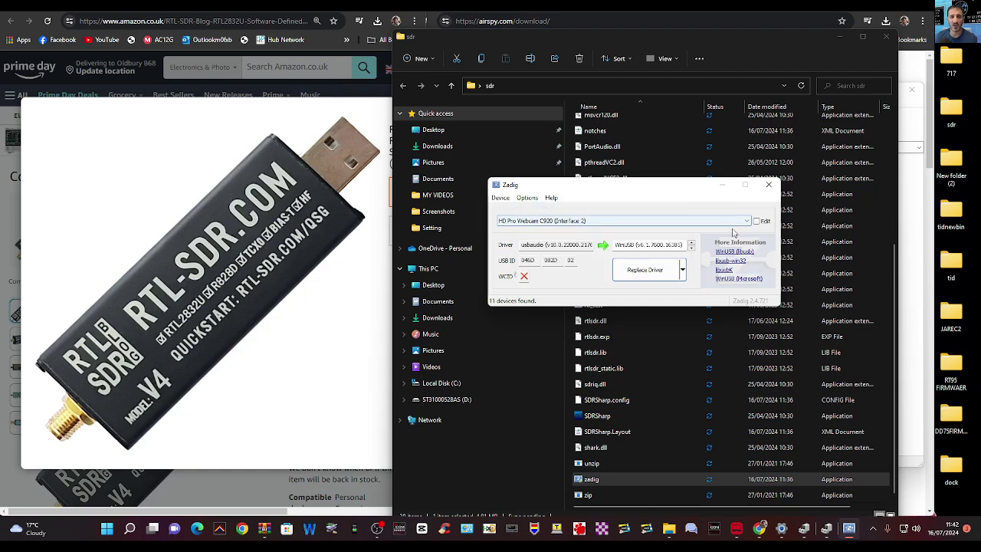
pyautogui.moveTo(677, 185)
pyautogui.mouseDown()
pyautogui.moveTo(675, 151)
pyautogui.moveTo(696, 181)
pyautogui.mouseUp()
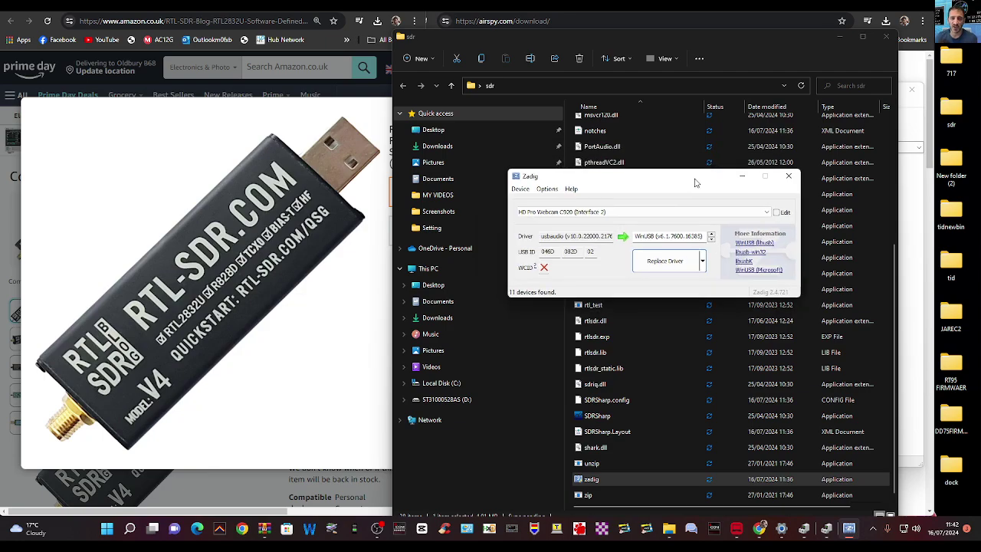
# - Check Bulk-In Interface 0 and Interface 1 both show WinUSB, then close Zadig
pyautogui.click(766, 212)
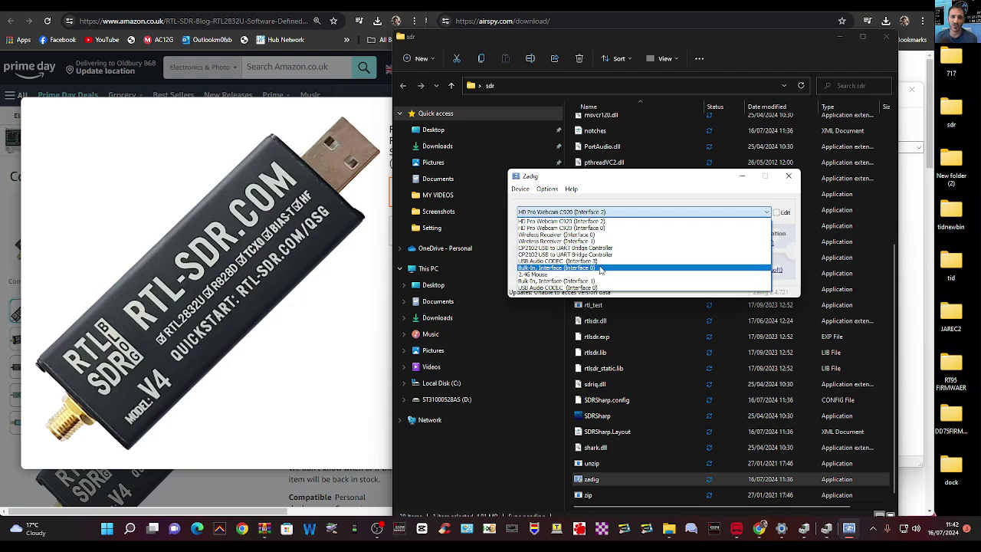
pyautogui.click(722, 267)
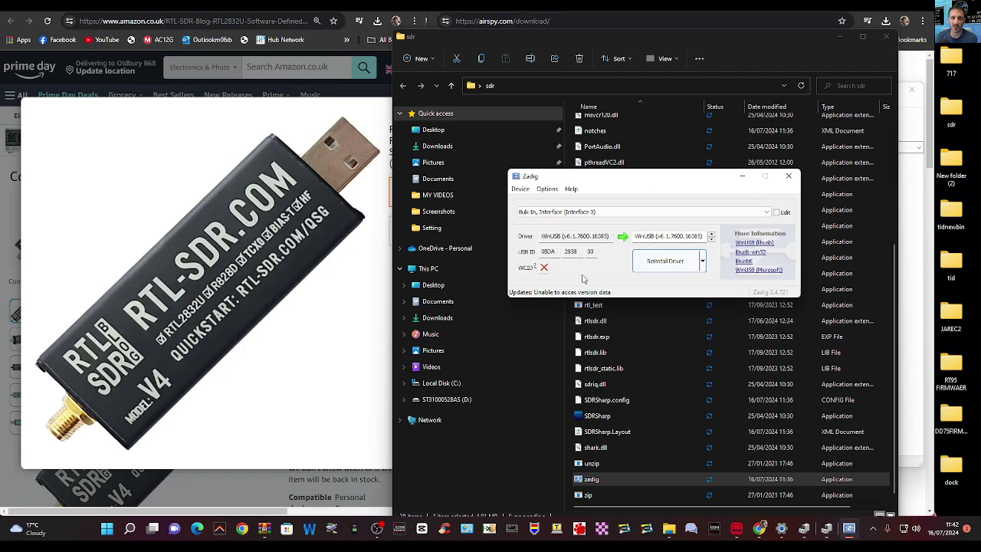
pyautogui.click(768, 213)
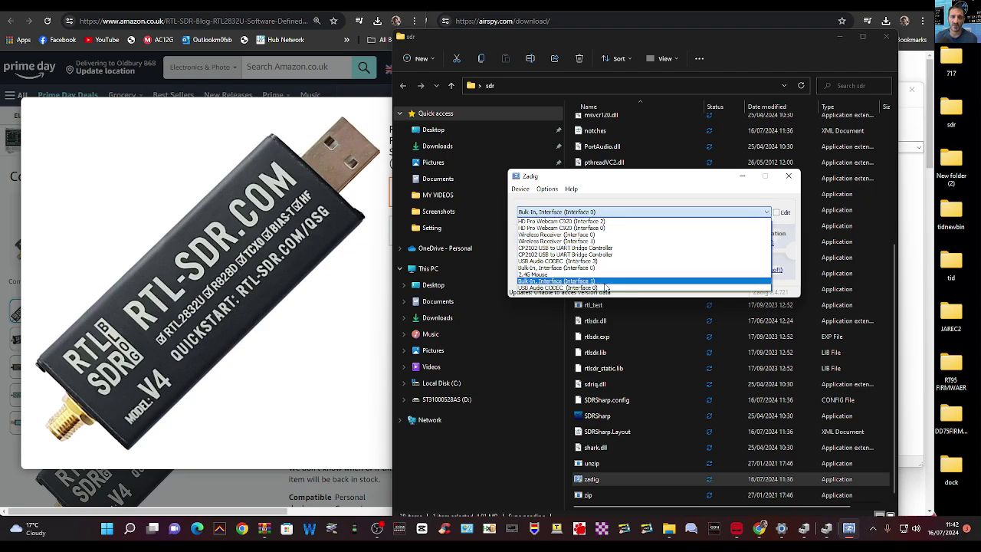
pyautogui.click(608, 282)
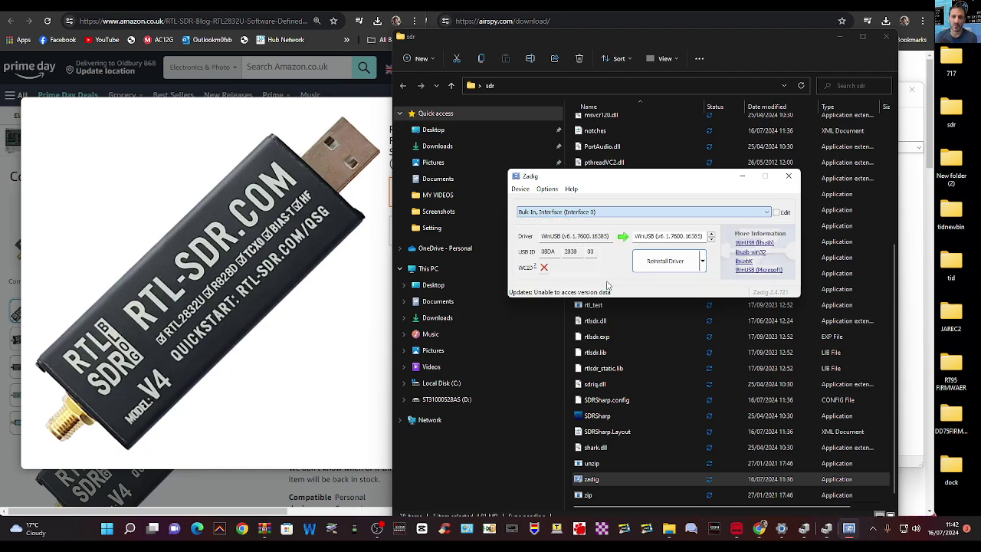
pyautogui.click(788, 178)
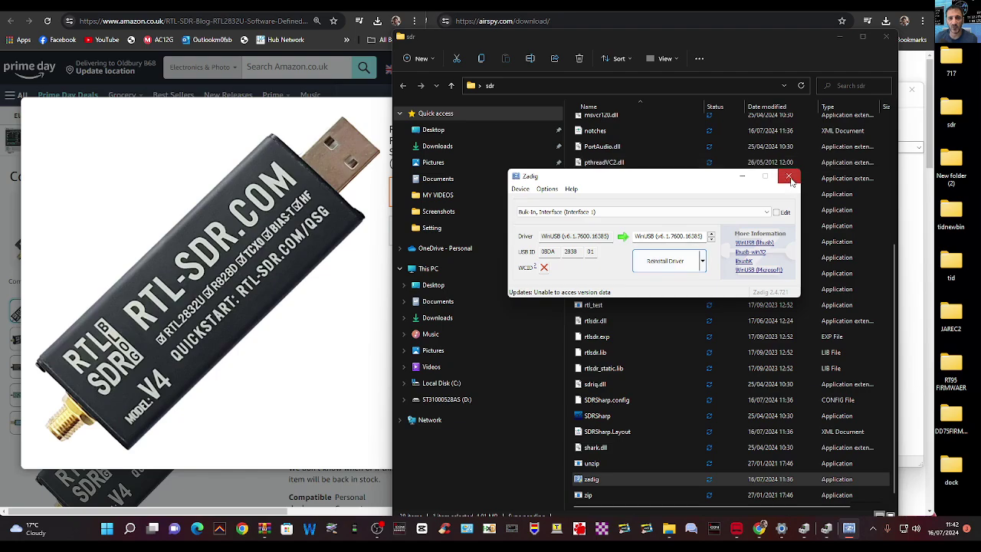
# - Launch SDRSharp from the sdr folder and pin it to the taskbar
pyautogui.doubleClick(602, 416)
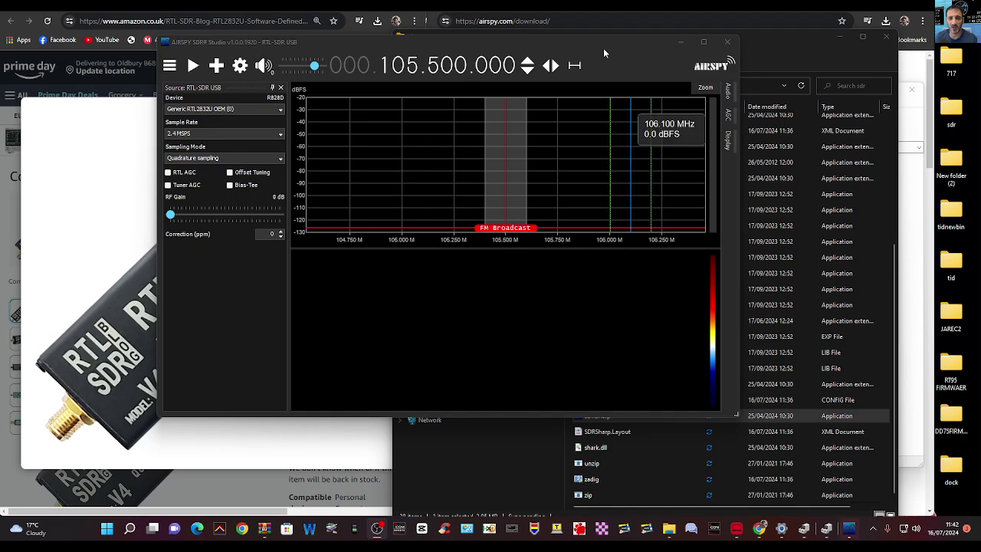
pyautogui.moveTo(552, 42); pyautogui.dragTo(540, 17)
pyautogui.click(611, 419)
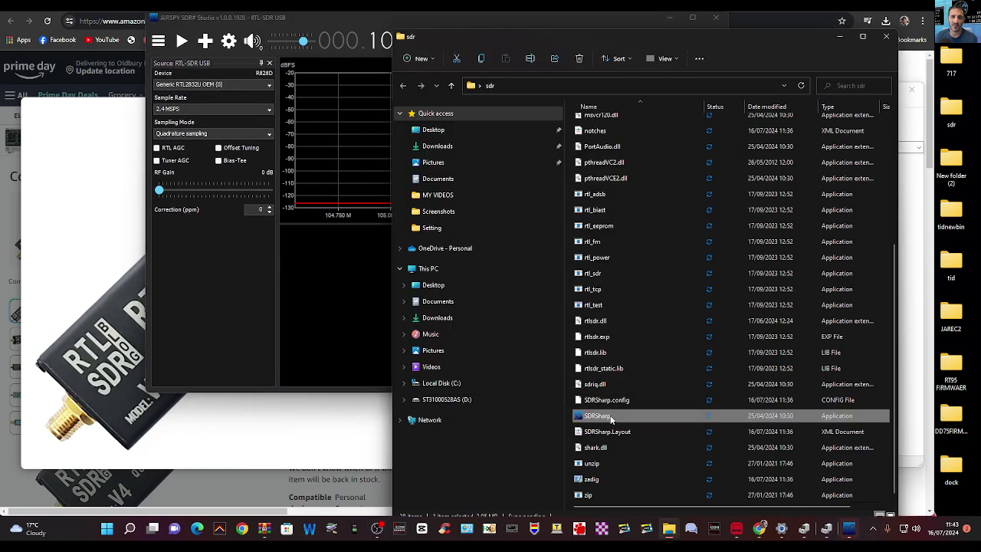
pyautogui.rightClick(612, 418)
pyautogui.click(652, 407)
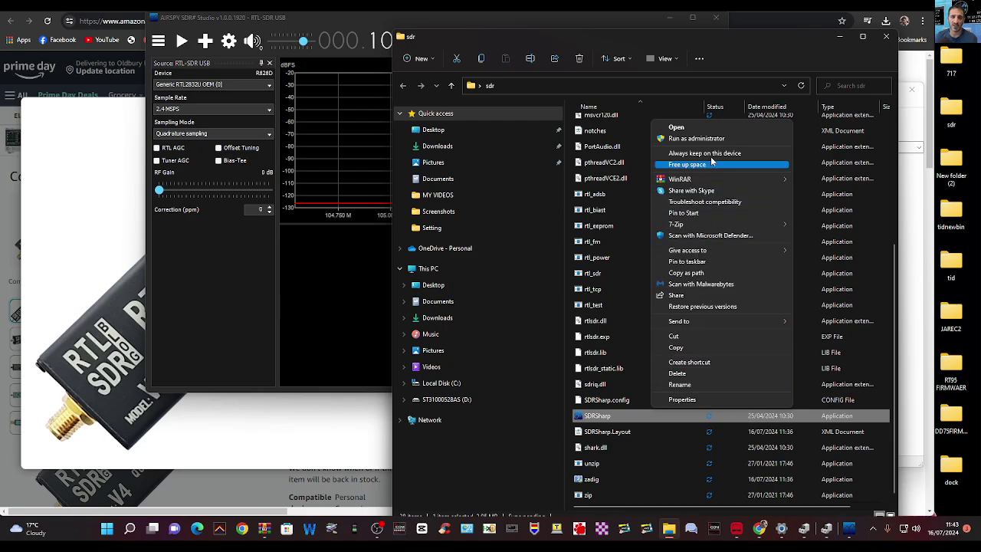
pyautogui.click(698, 263)
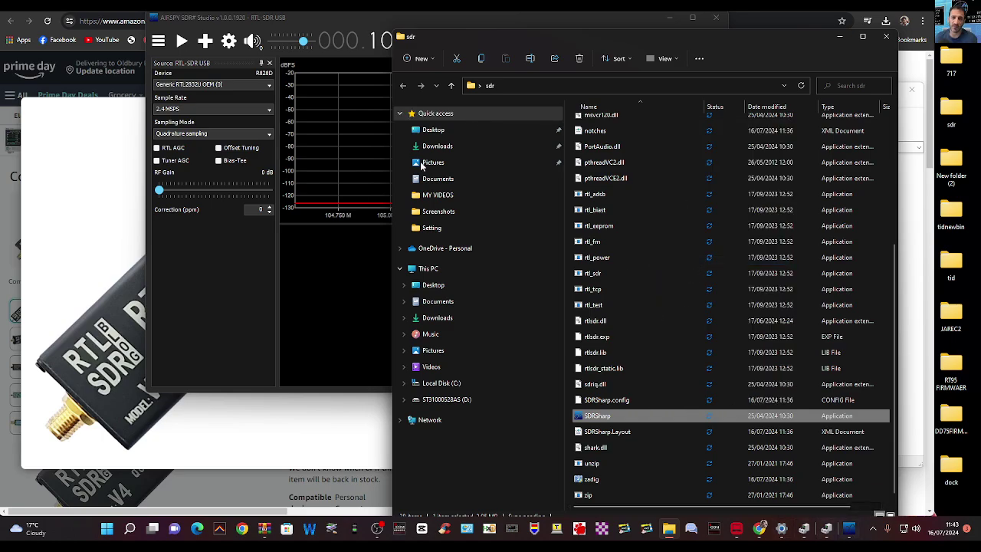
pyautogui.click(350, 130)
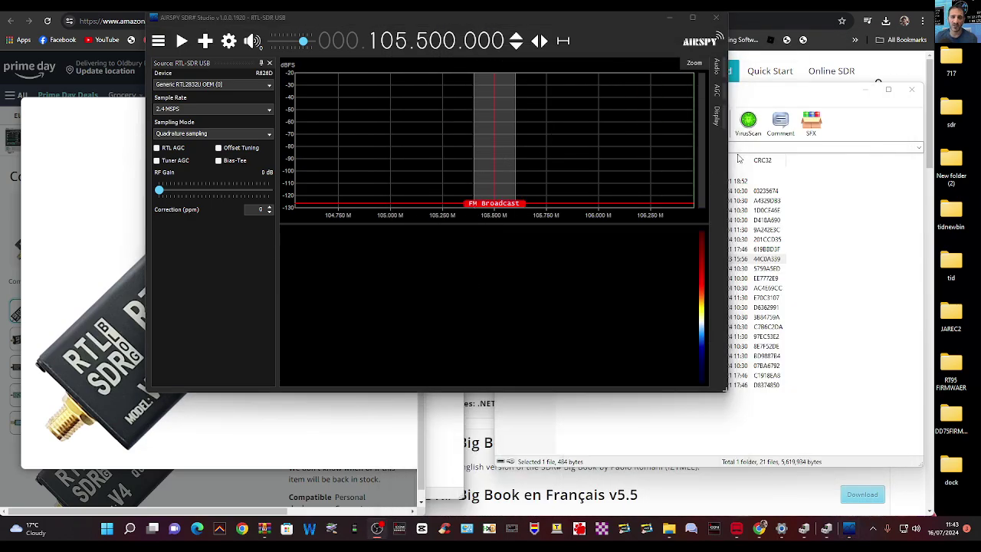
# - Enlarge the SDR# window by dragging its edges wider and taller
pyautogui.moveTo(728, 150); pyautogui.dragTo(827, 150)
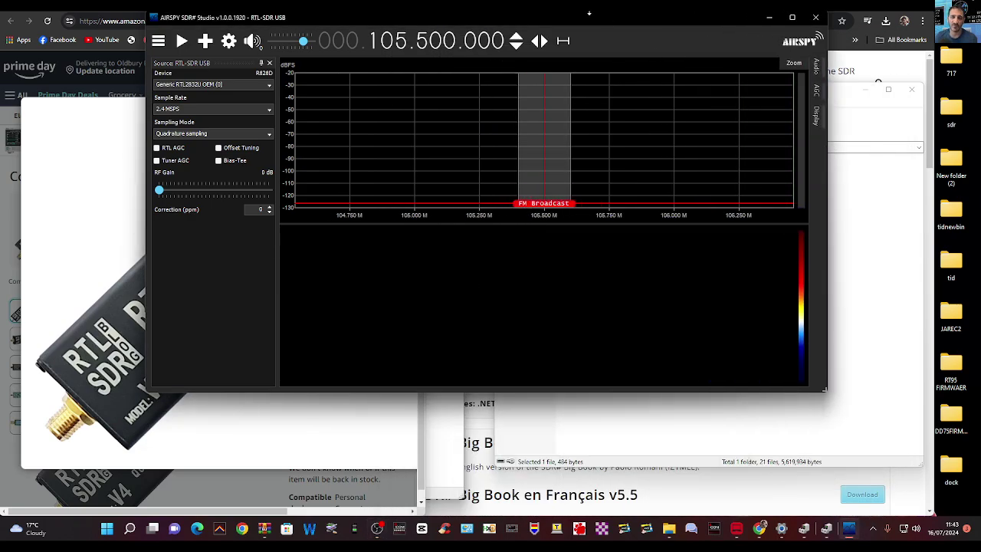
pyautogui.moveTo(575, 18)
pyautogui.mouseDown()
pyautogui.moveTo(575, 95)
pyautogui.moveTo(575, 75)
pyautogui.mouseUp()
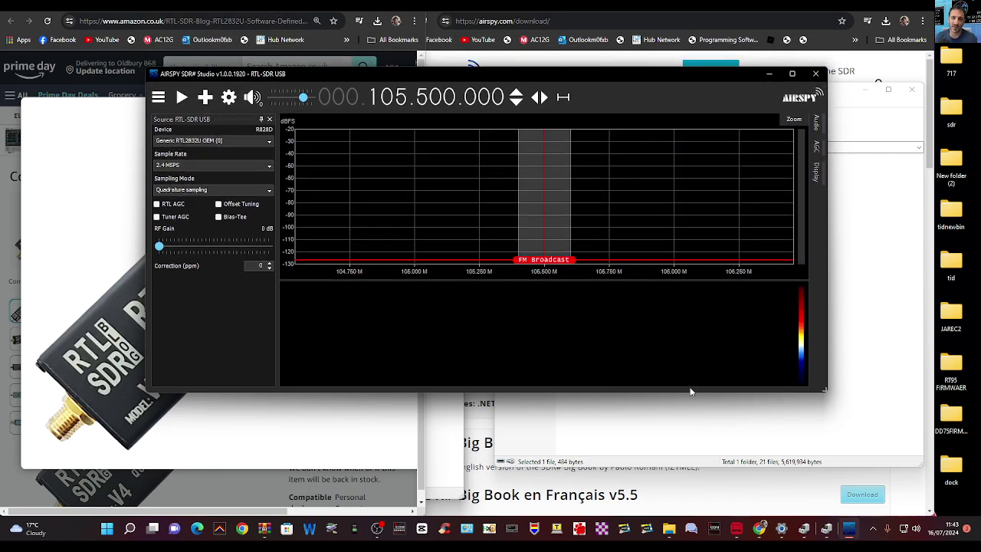
pyautogui.moveTo(688, 392); pyautogui.dragTo(688, 436)
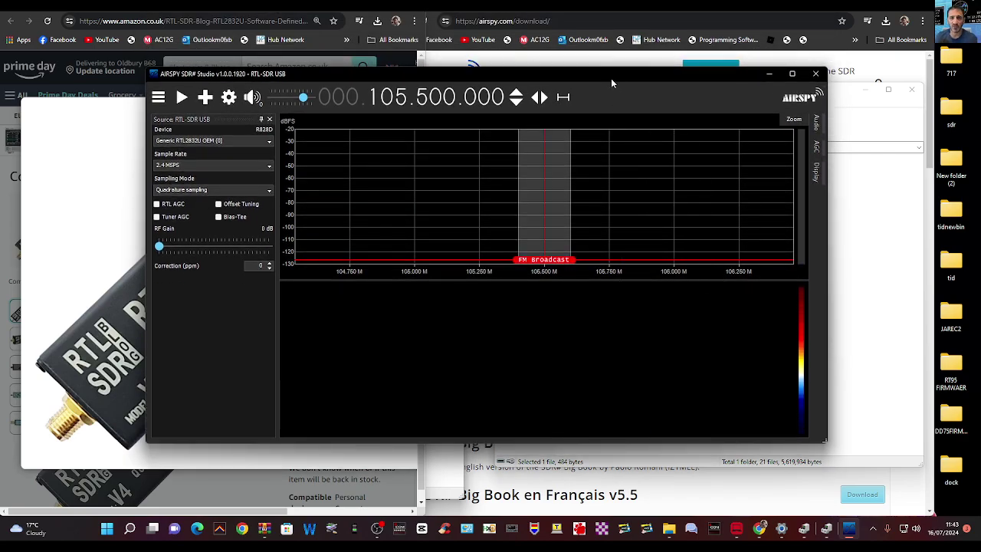
pyautogui.moveTo(611, 78); pyautogui.dragTo(567, 69)
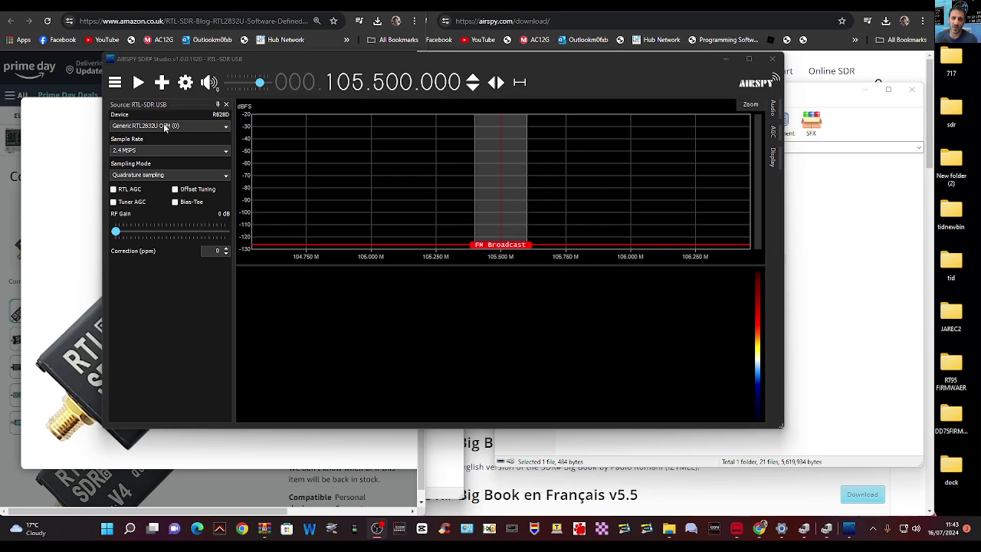
# - Keep Generic RTL2832U OEM (0) selected as the source device
pyautogui.click(225, 128)
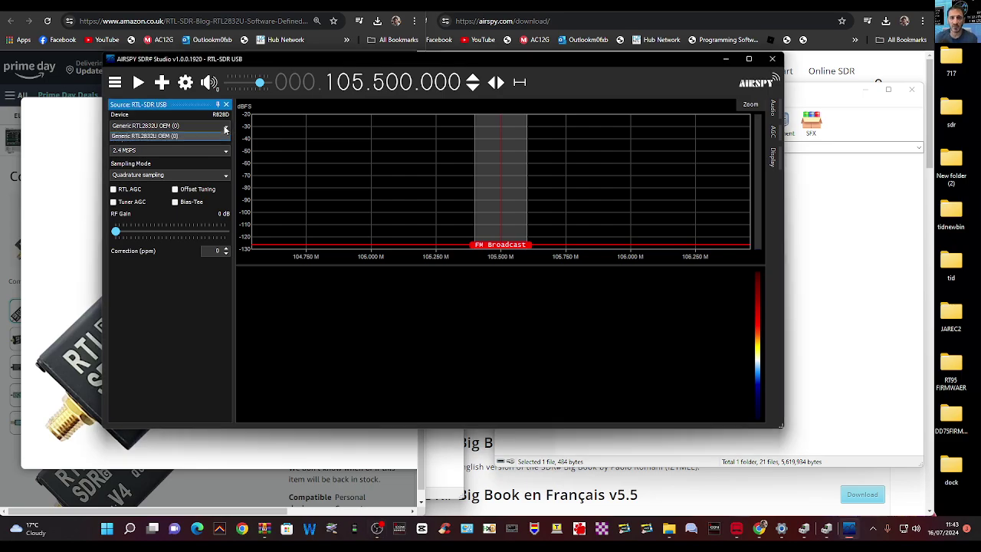
pyautogui.click(224, 129)
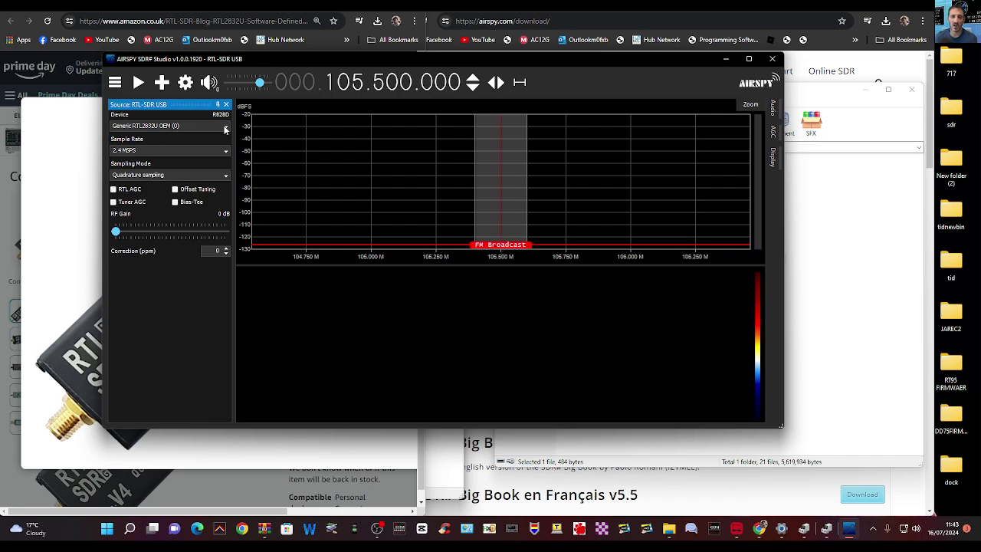
pyautogui.click(221, 128)
# - Start playback and tune from 105.5 MHz up to 434.550 MHz in the 70cm band
pyautogui.click(137, 83)
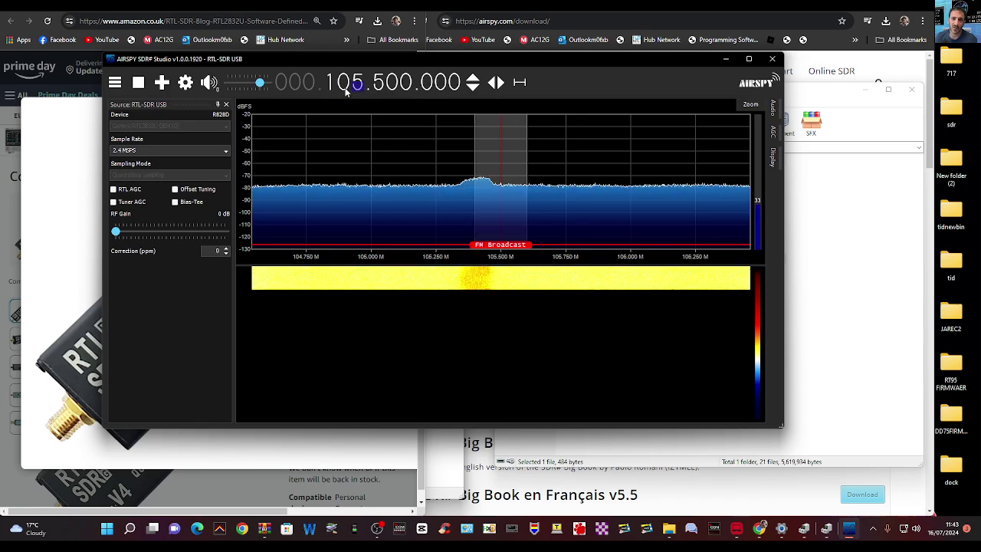
pyautogui.scroll(1, 353, 89)
pyautogui.scroll(1, 330, 88)
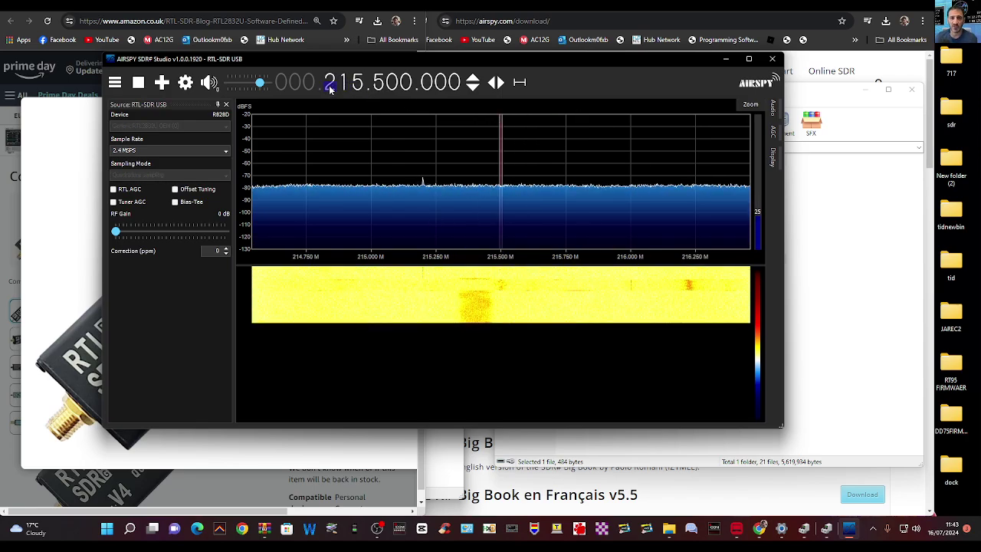
pyautogui.scroll(1, 330, 88)
pyautogui.scroll(2, 331, 88)
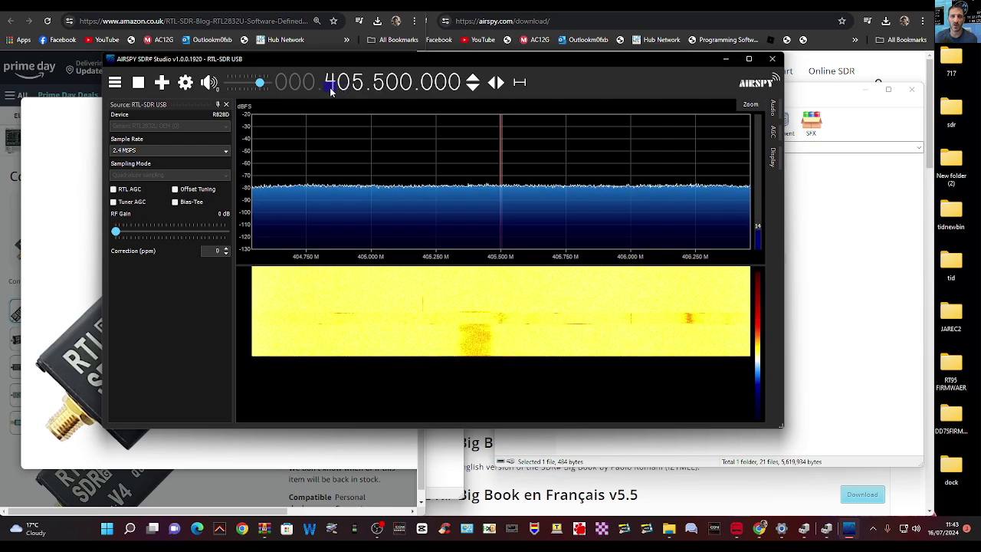
pyautogui.scroll(2, 344, 82)
pyautogui.scroll(1, 345, 82)
pyautogui.scroll(-2, 358, 85)
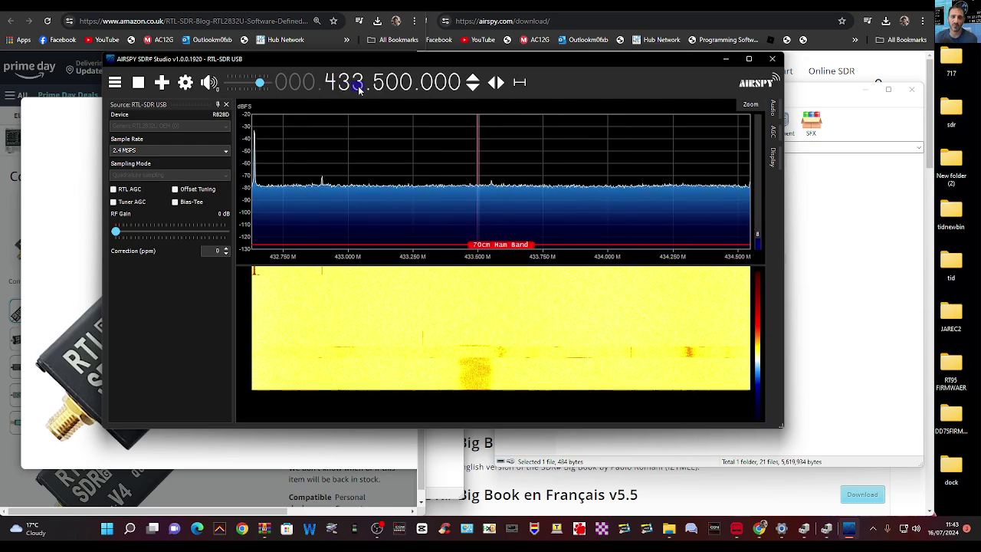
pyautogui.scroll(1, 358, 86)
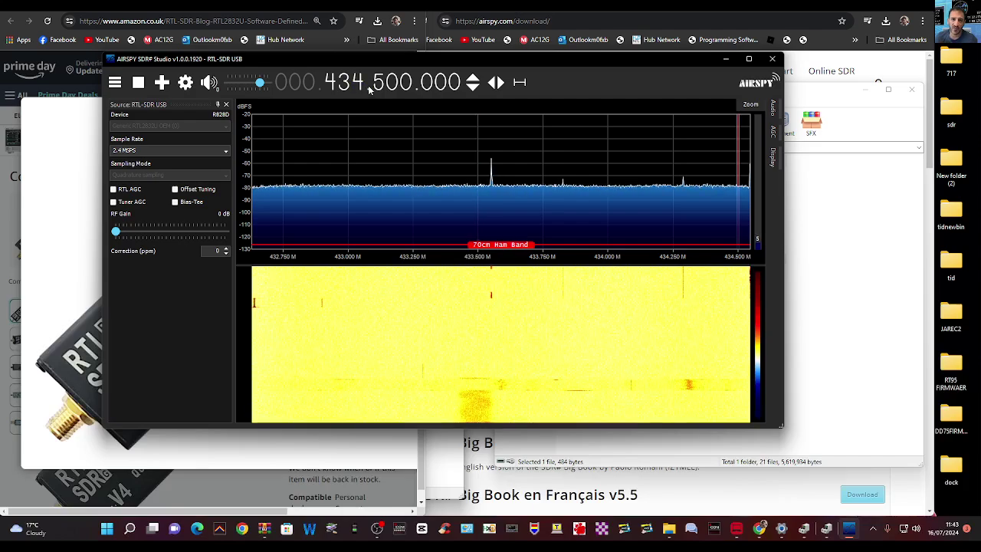
pyautogui.scroll(-1, 392, 86)
pyautogui.scroll(2, 393, 85)
pyautogui.scroll(2, 392, 85)
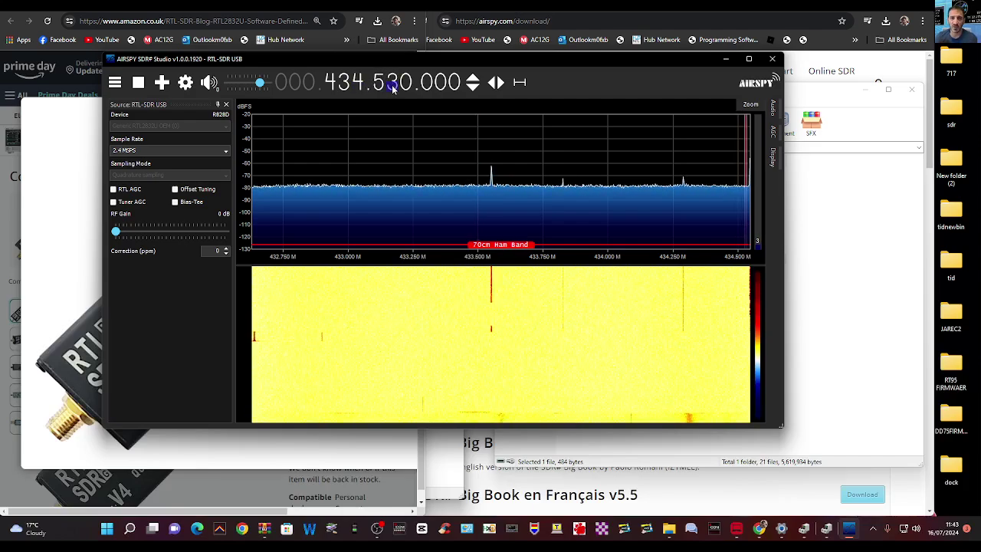
pyautogui.scroll(1, 392, 86)
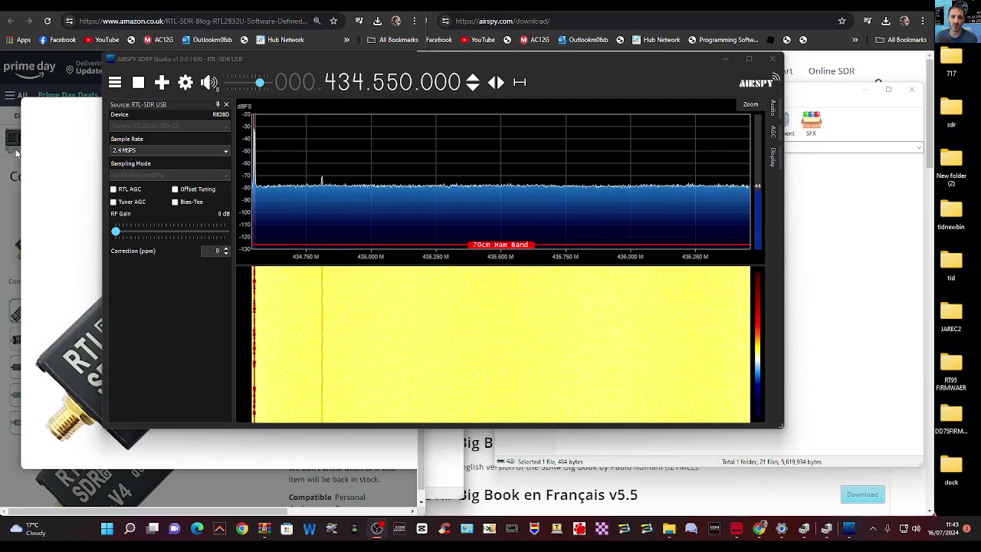
# - Set RF gain to 28.7 dB and widen and heighten the spectrum and waterfall
pyautogui.moveTo(115, 232); pyautogui.dragTo(178, 232)
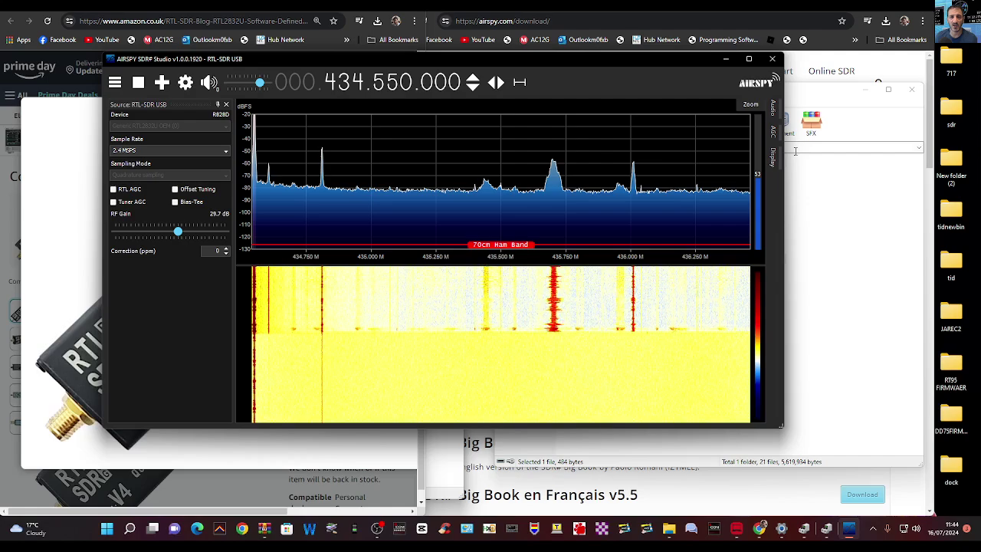
pyautogui.moveTo(783, 164); pyautogui.dragTo(871, 188)
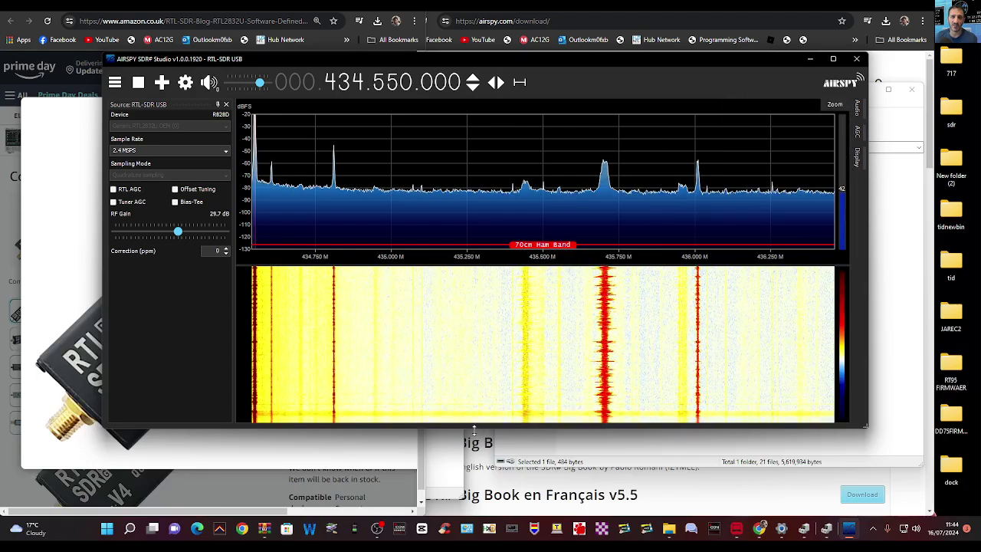
pyautogui.moveTo(483, 428); pyautogui.dragTo(483, 465)
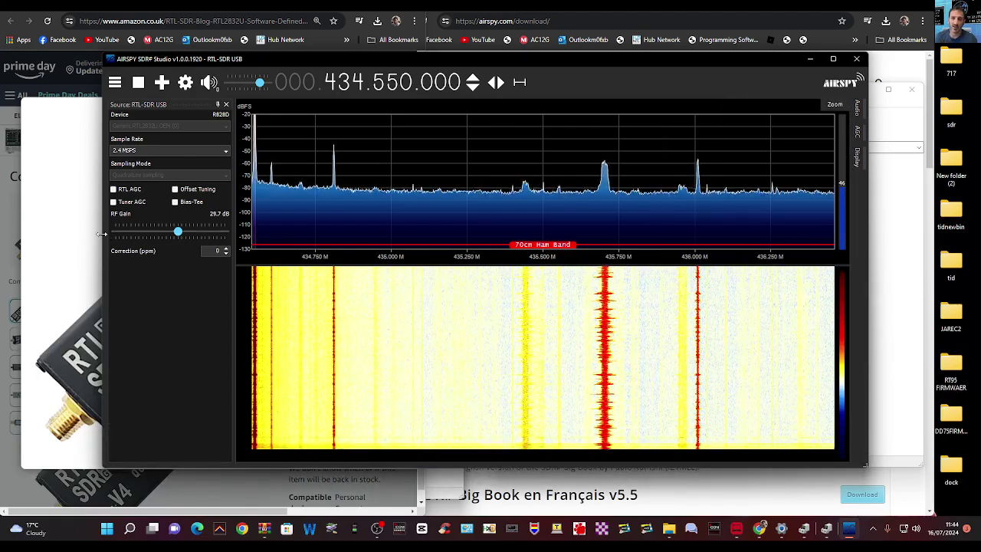
pyautogui.moveTo(104, 245); pyautogui.dragTo(42, 261)
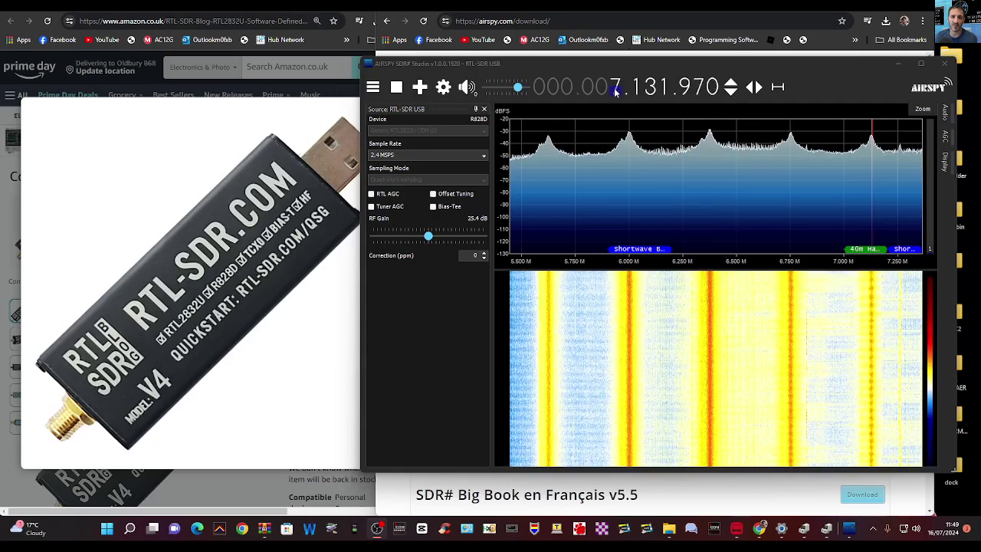
# - Retune by scrolling the frequency digits from 7.131 MHz up to 14.790 MHz in the 20m band
pyautogui.scroll(3, 615, 88)
pyautogui.scroll(2, 615, 88)
pyautogui.scroll(2, 615, 88)
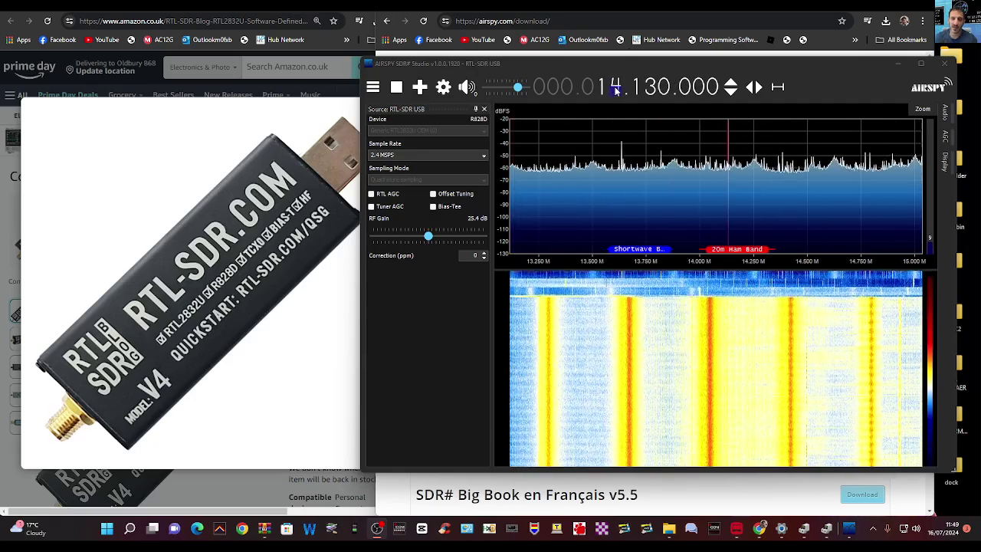
pyautogui.scroll(1, 615, 88)
pyautogui.scroll(-1, 616, 89)
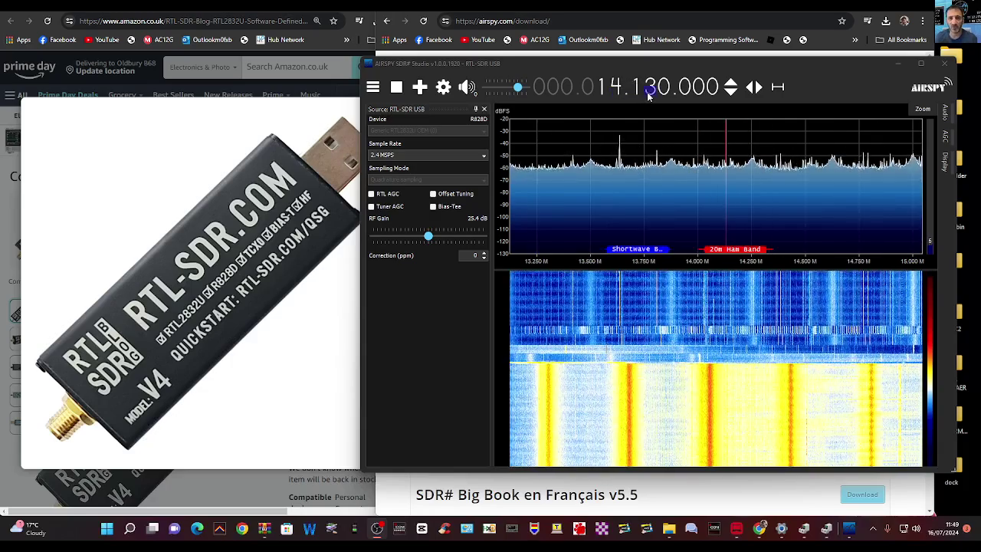
pyautogui.scroll(-7, 651, 94)
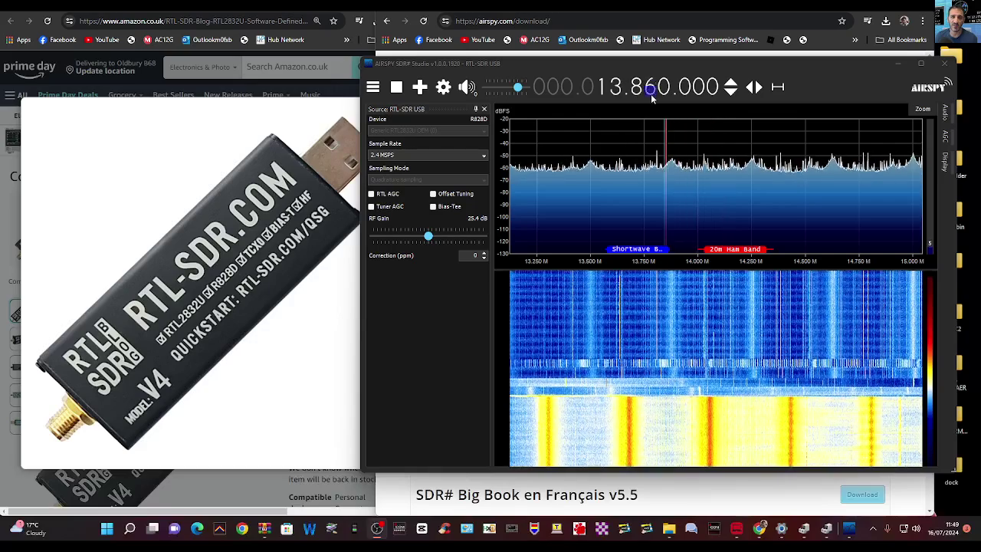
pyautogui.scroll(2, 651, 96)
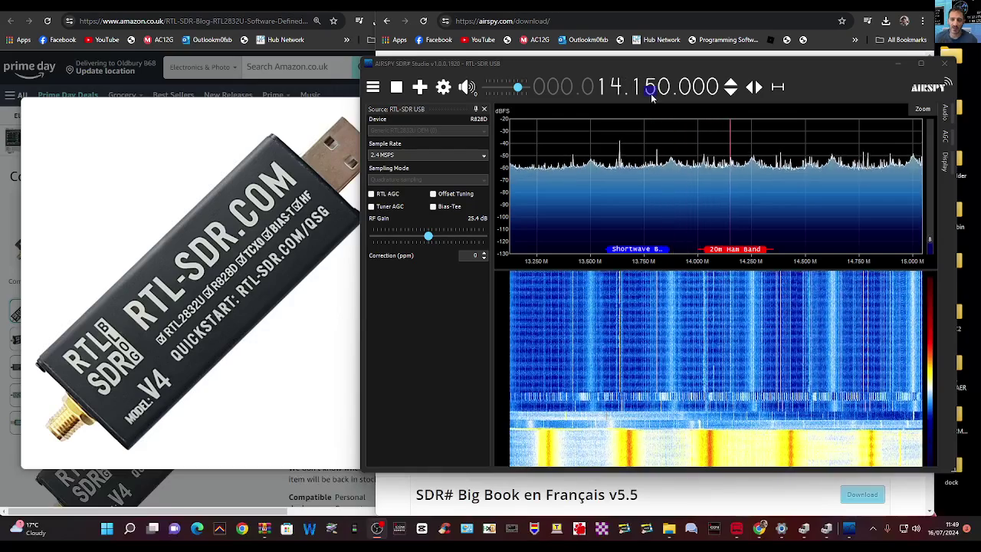
pyautogui.scroll(5, 647, 94)
pyautogui.scroll(7, 646, 94)
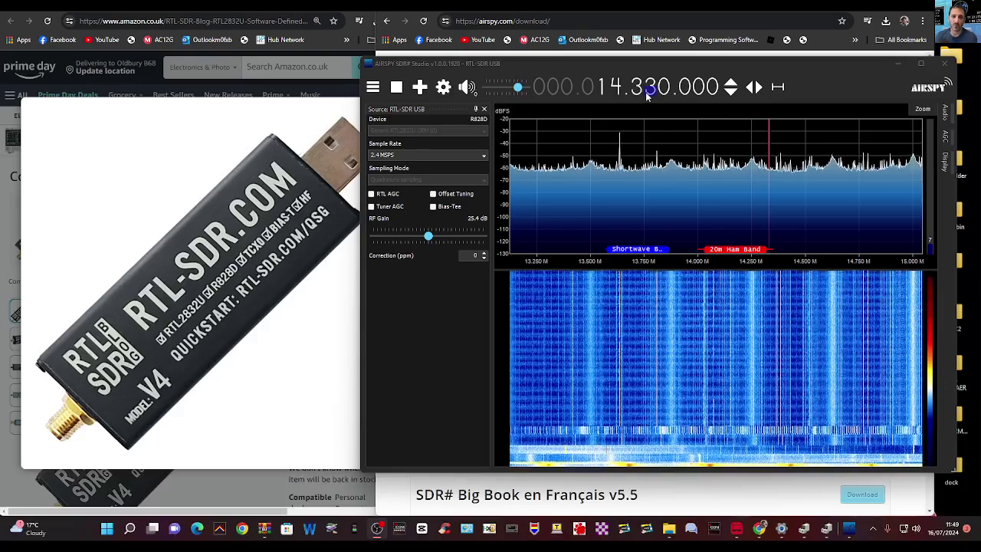
pyautogui.scroll(7, 646, 93)
pyautogui.scroll(7, 646, 94)
pyautogui.scroll(-1, 647, 94)
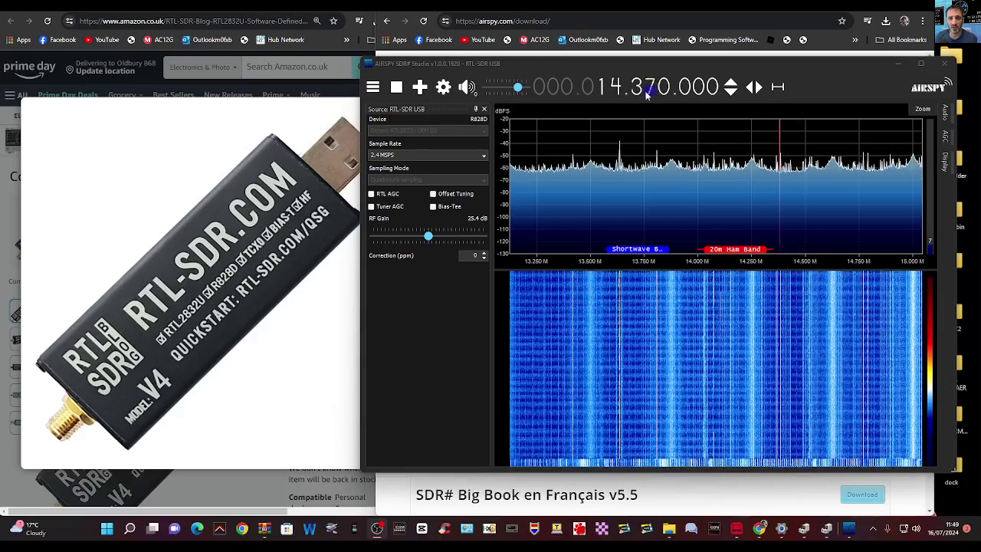